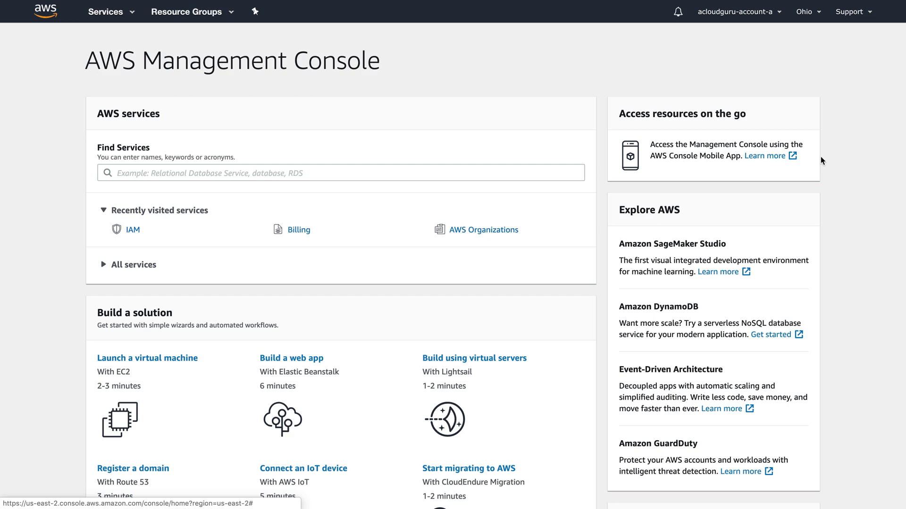
pyautogui.click(722, 17)
pyautogui.click(729, 60)
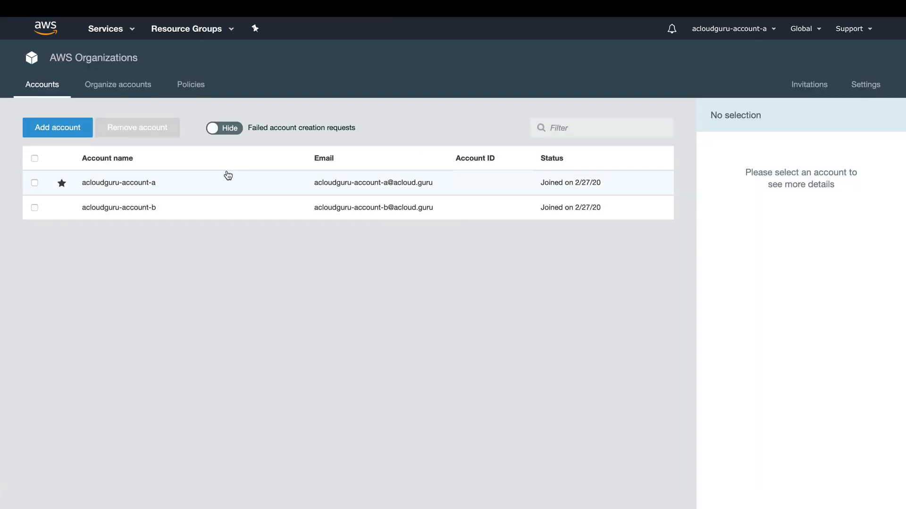
pyautogui.moveTo(64, 186)
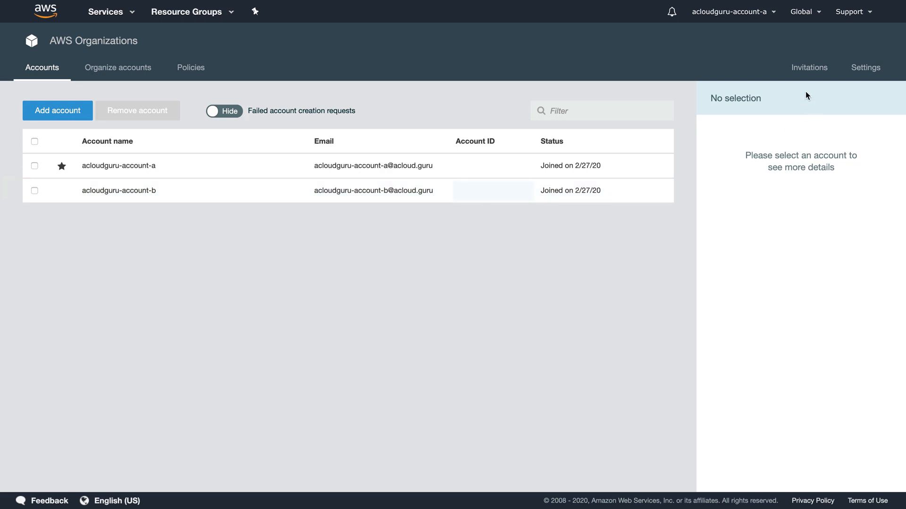
# - Go to IAM's Roles page and start creating a new role
pyautogui.click(120, 15)
pyautogui.scroll(-7, 411, 294)
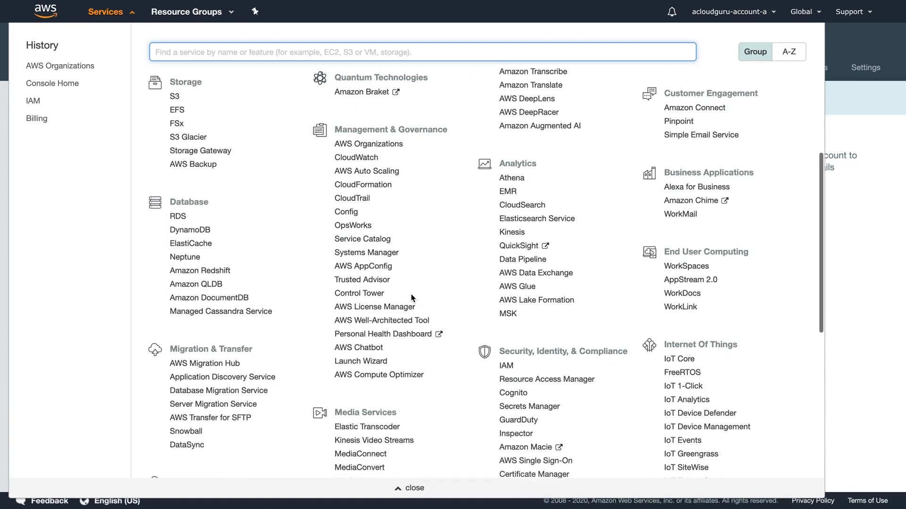
pyautogui.click(507, 251)
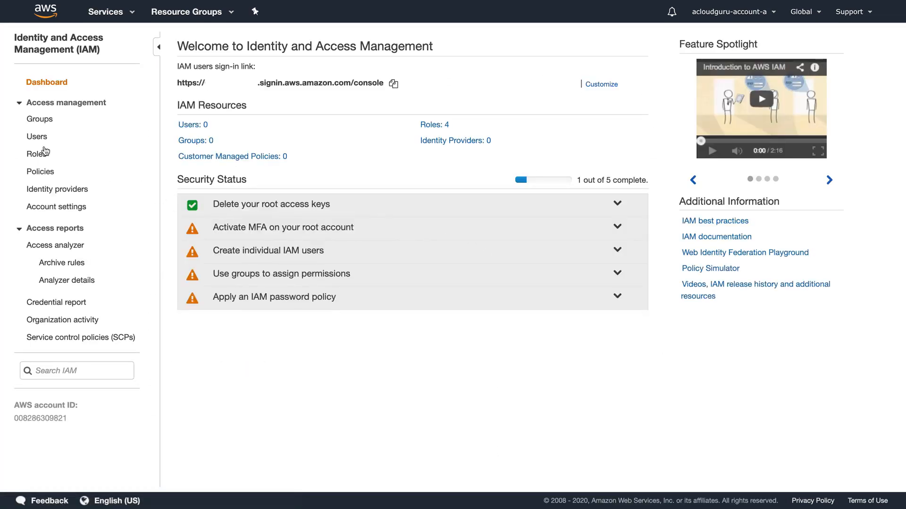
pyautogui.click(40, 154)
pyautogui.click(200, 311)
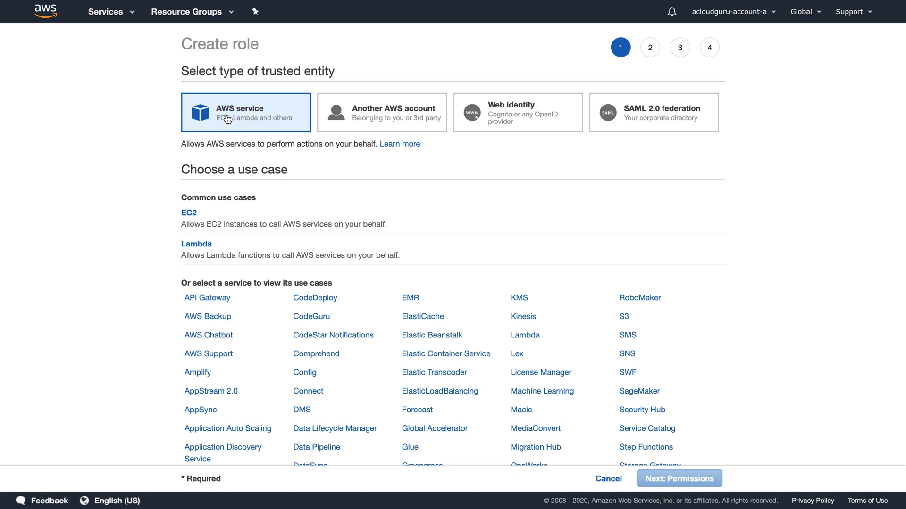
# - Make the role trust another AWS account, using account B's ID
pyautogui.click(396, 119)
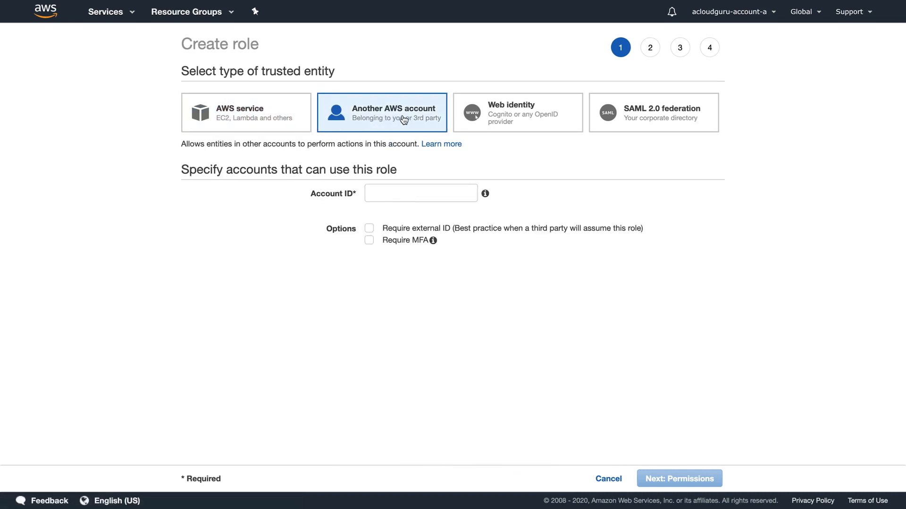
pyautogui.click(398, 196)
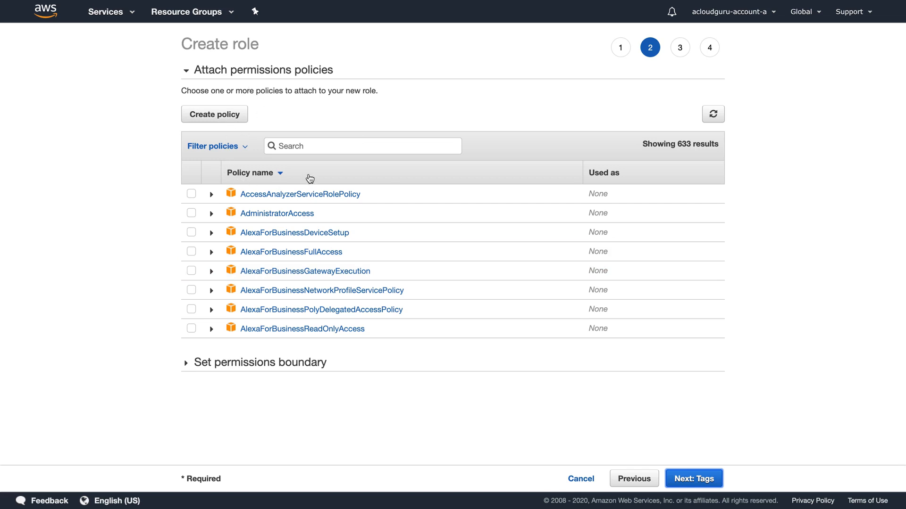
# - Search policies for 's3', attach AmazonS3FullAccess to the role, and continue to tags
pyautogui.click(305, 145)
pyautogui.write('s3')
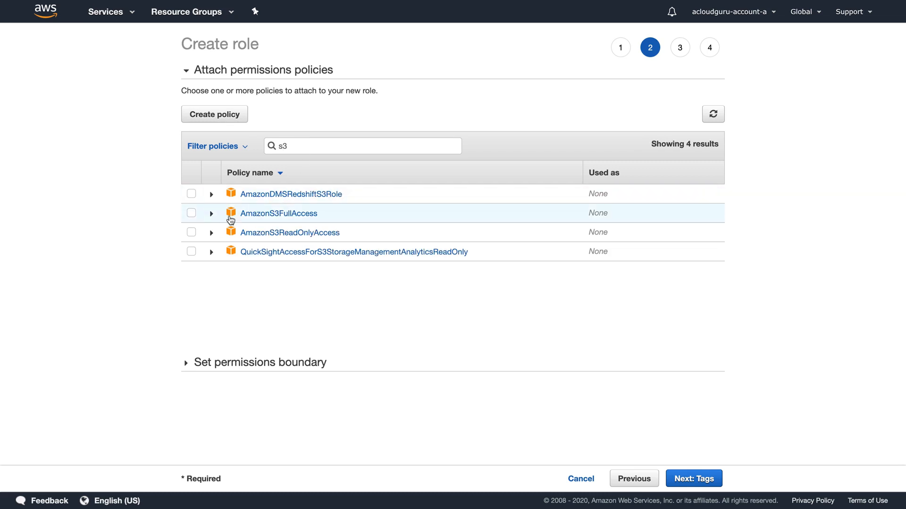
pyautogui.click(192, 214)
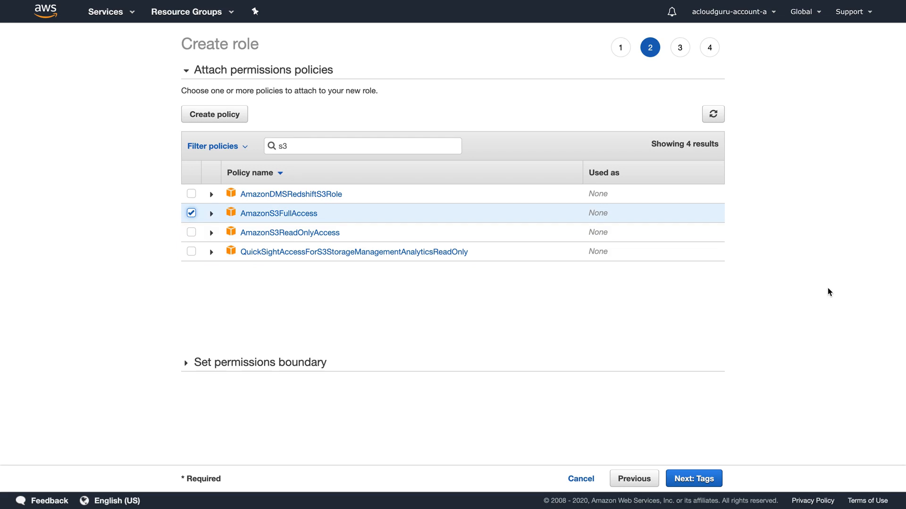
pyautogui.click(705, 478)
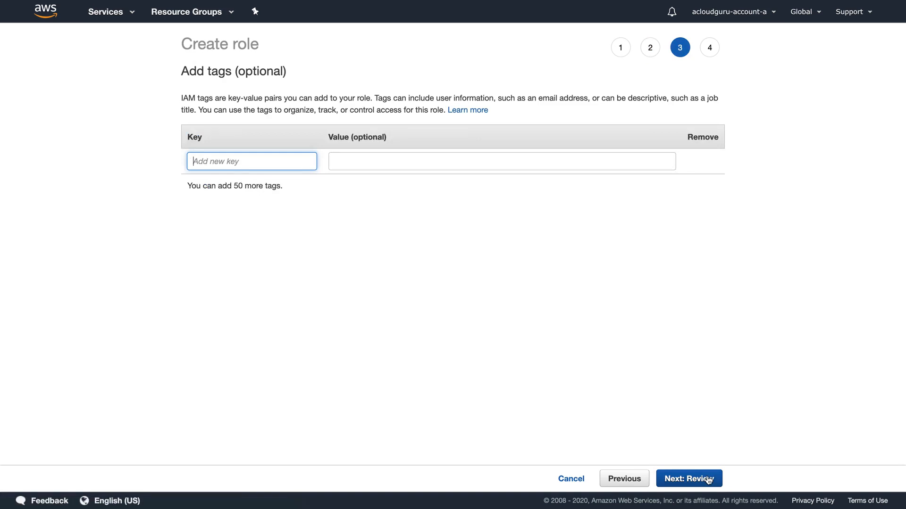
# - Name the role S3_Cross_Account_Access on the review page and create it
pyautogui.click(707, 479)
pyautogui.click(413, 104)
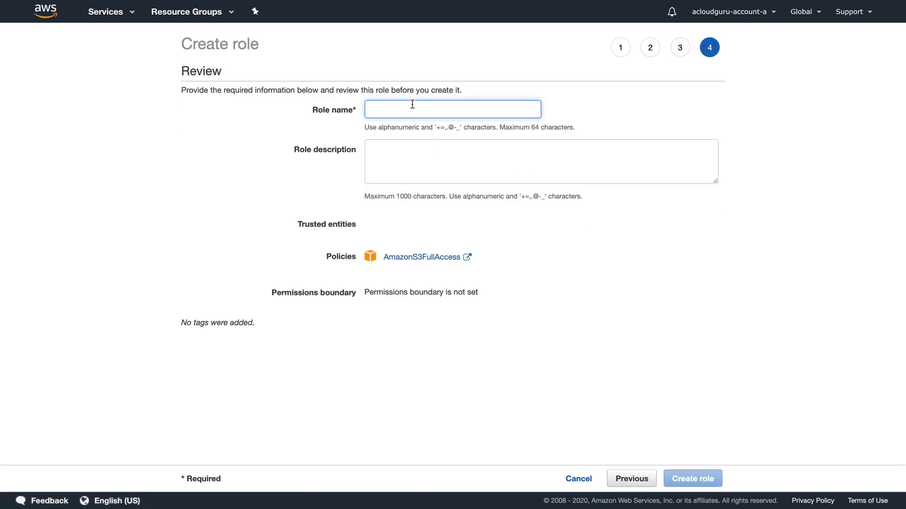
pyautogui.write('s3')
pyautogui.press('BackSpace')
pyautogui.write('S3')
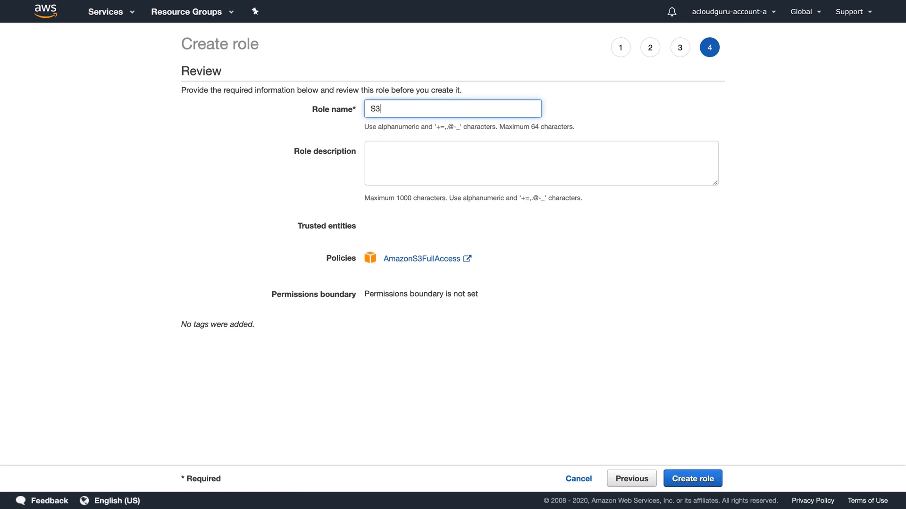
pyautogui.press('BackSpace')
pyautogui.write('_Cross_Account_Access')
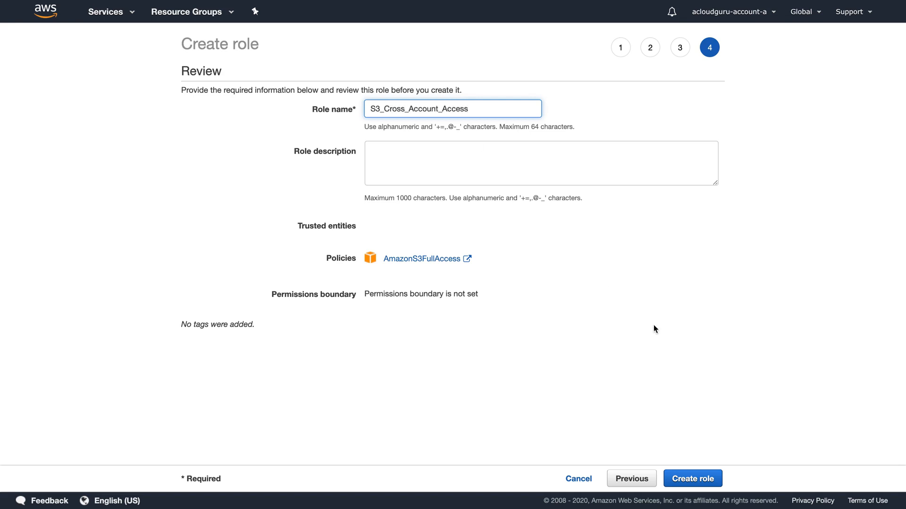
pyautogui.click(693, 474)
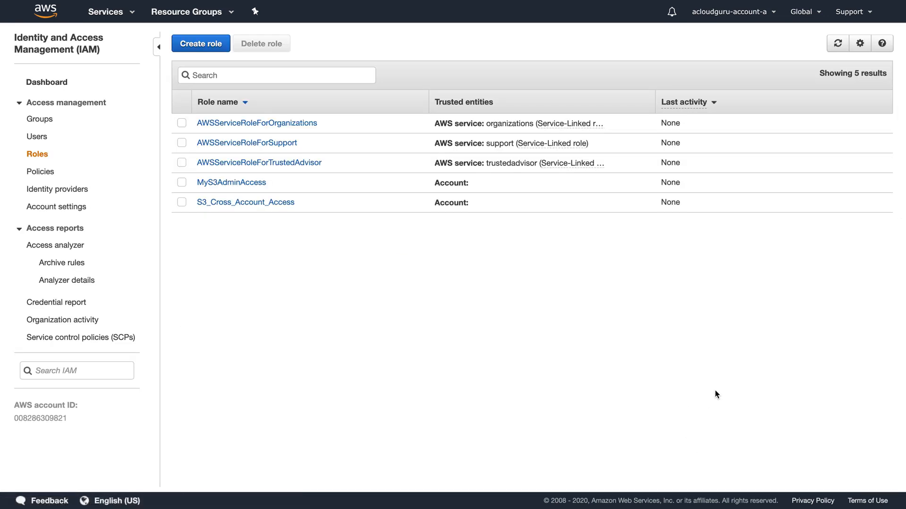
# - Open the S3_Cross_Account_Access role summary and copy its switch-role link
pyautogui.click(248, 203)
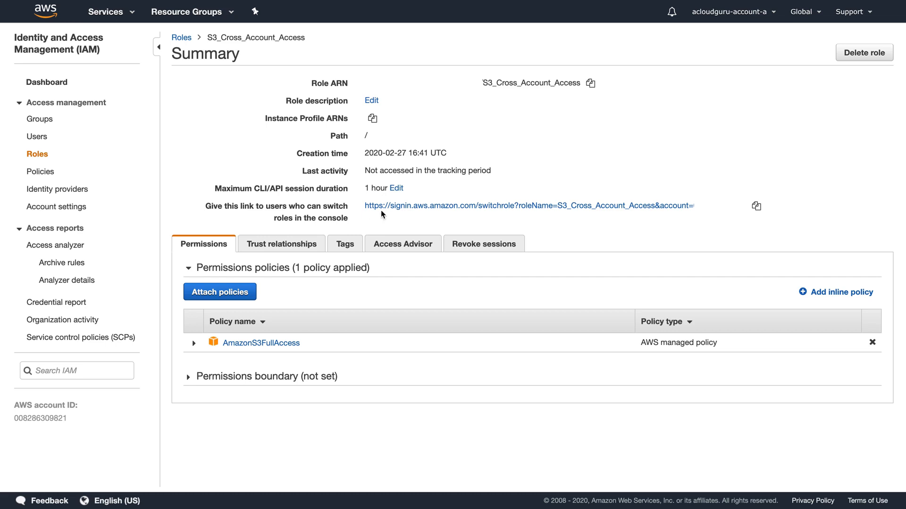
pyautogui.click(756, 206)
pyautogui.click(727, 11)
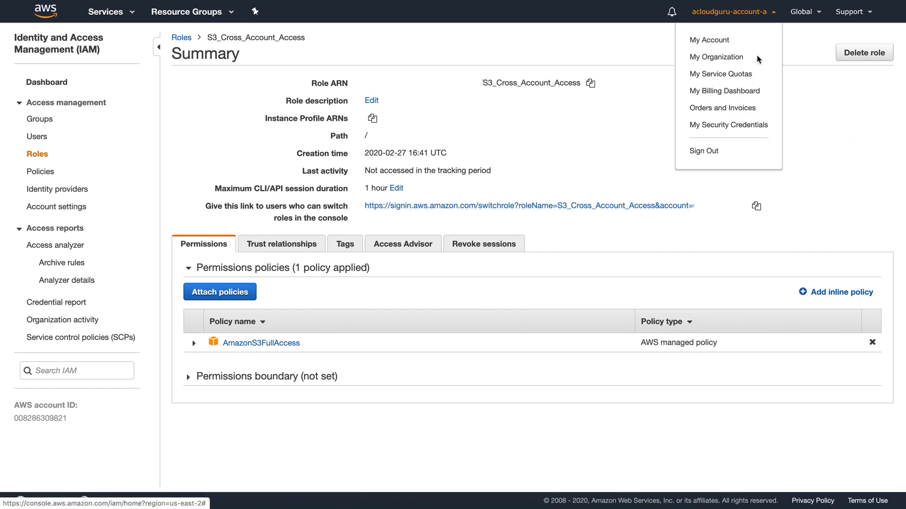
# - Sign out of account A, then in account B start adding an IAM user
pyautogui.click(709, 154)
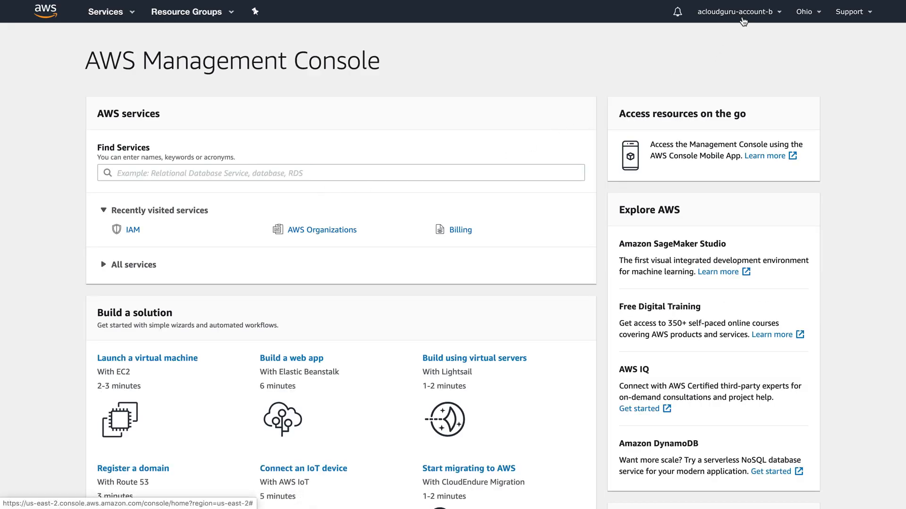
pyautogui.click(112, 13)
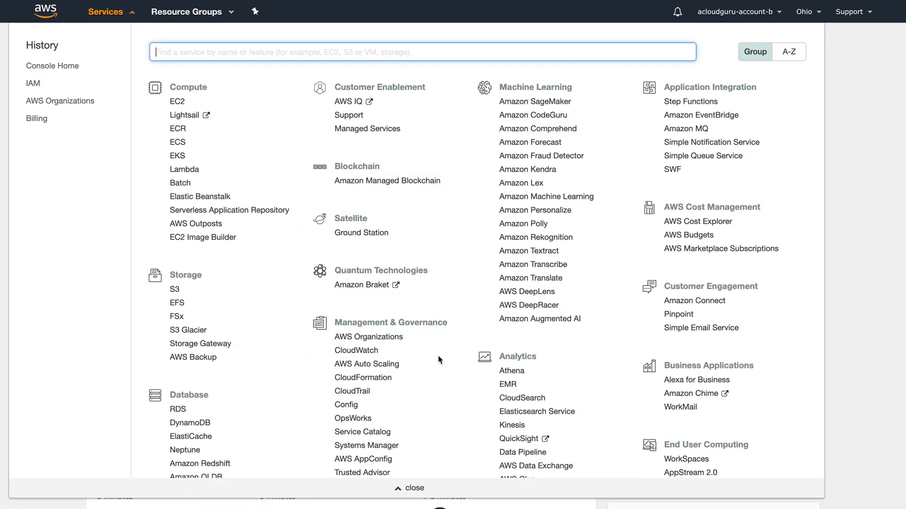
pyautogui.scroll(-5, 438, 357)
pyautogui.click(506, 327)
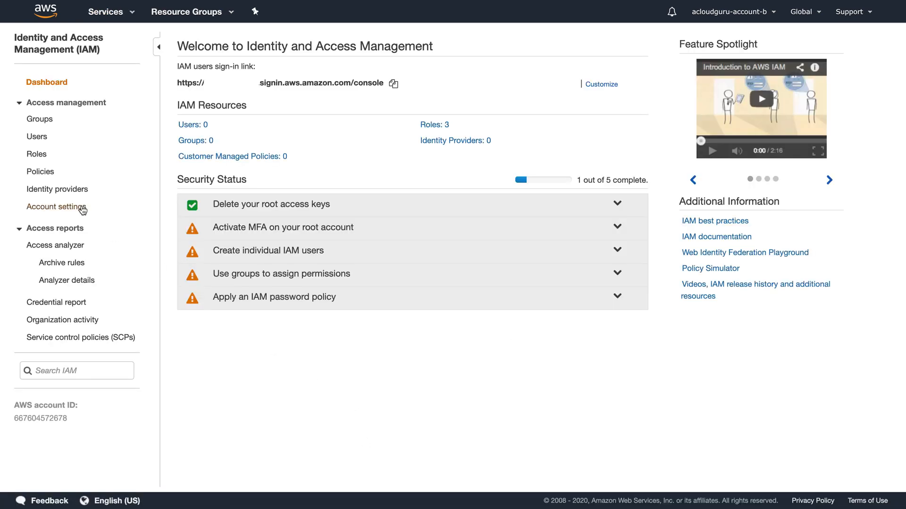
pyautogui.click(38, 136)
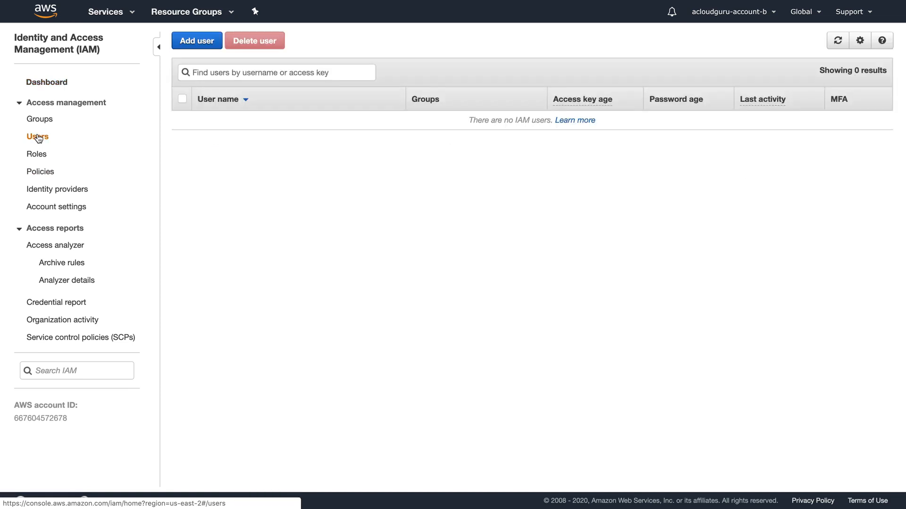
pyautogui.click(198, 45)
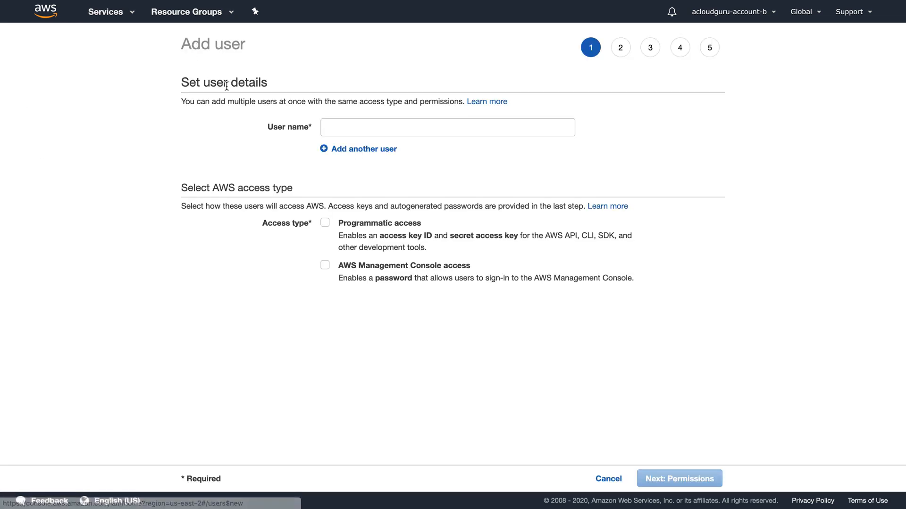
# - Enter the user's name and give console access with a custom password, no forced reset
pyautogui.click(402, 129)
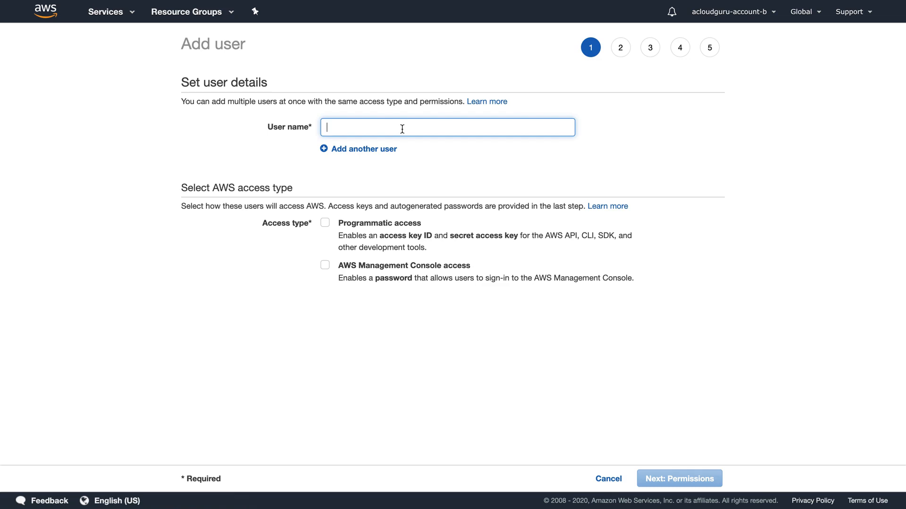
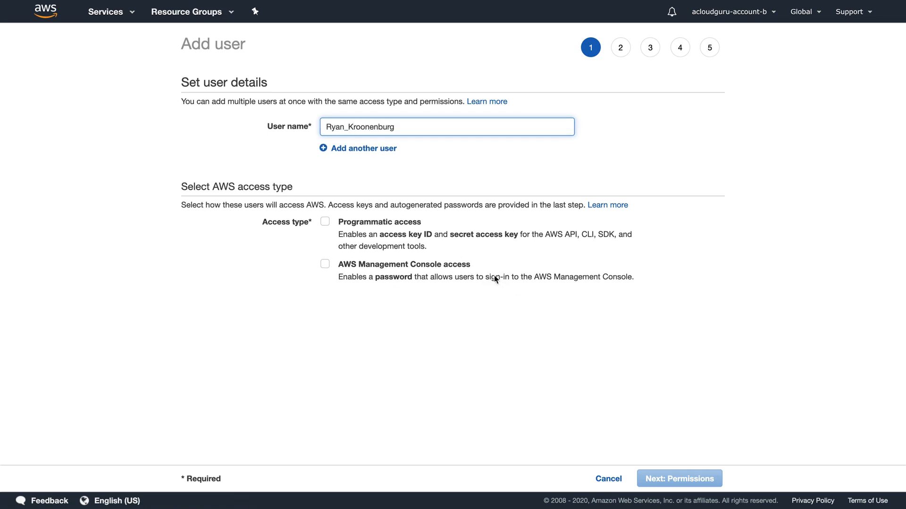
pyautogui.click(401, 267)
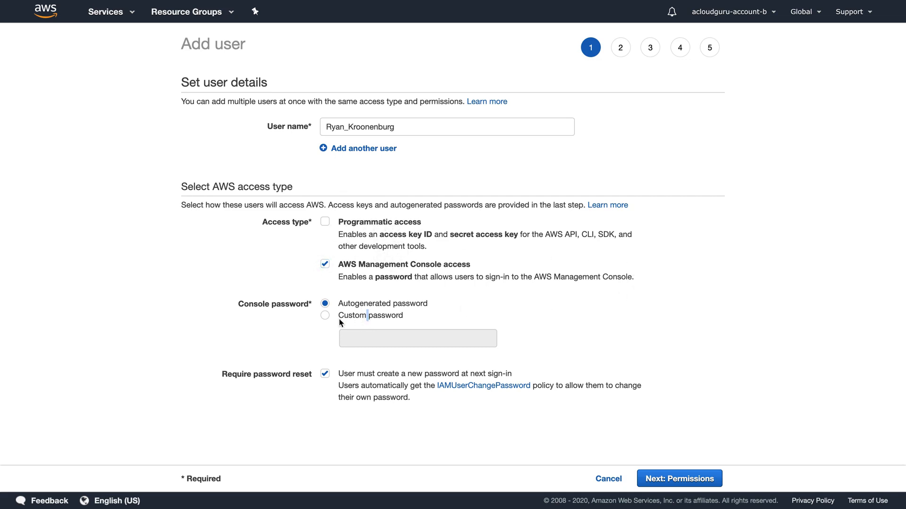
pyautogui.click(325, 316)
pyautogui.click(358, 336)
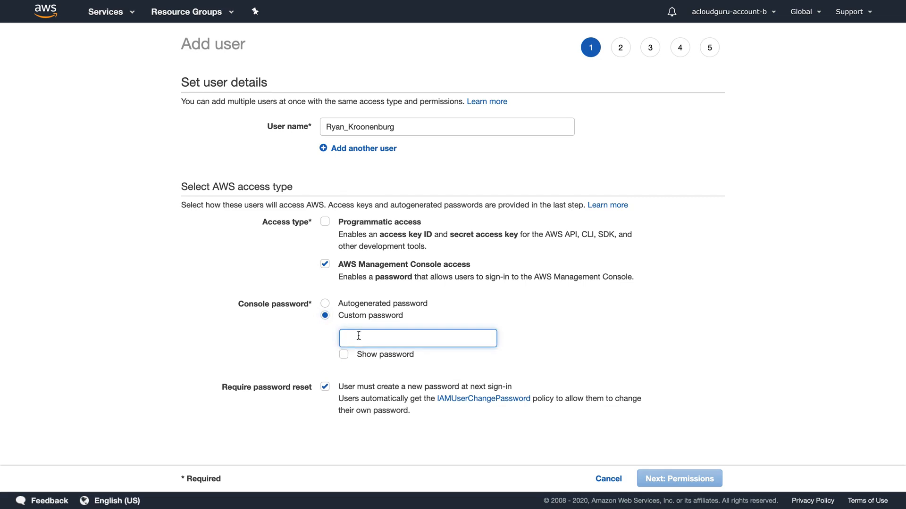
pyautogui.write('P')
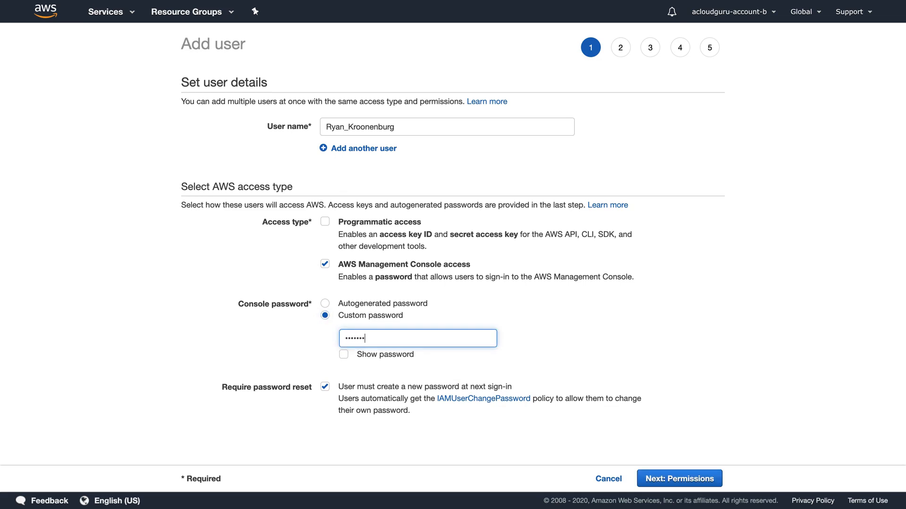
pyautogui.click(320, 386)
pyautogui.click(682, 478)
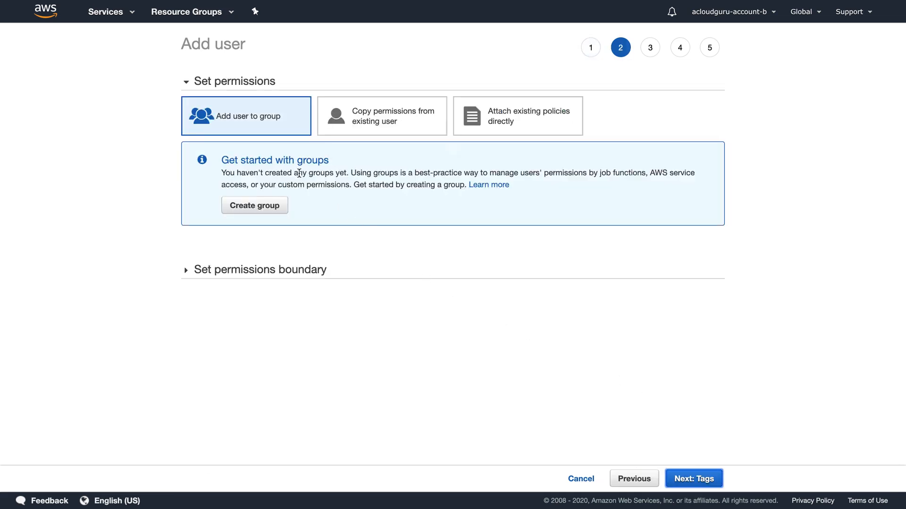
# - Create an Admins group with AdministratorAccess for the user and continue to tags
pyautogui.click(267, 205)
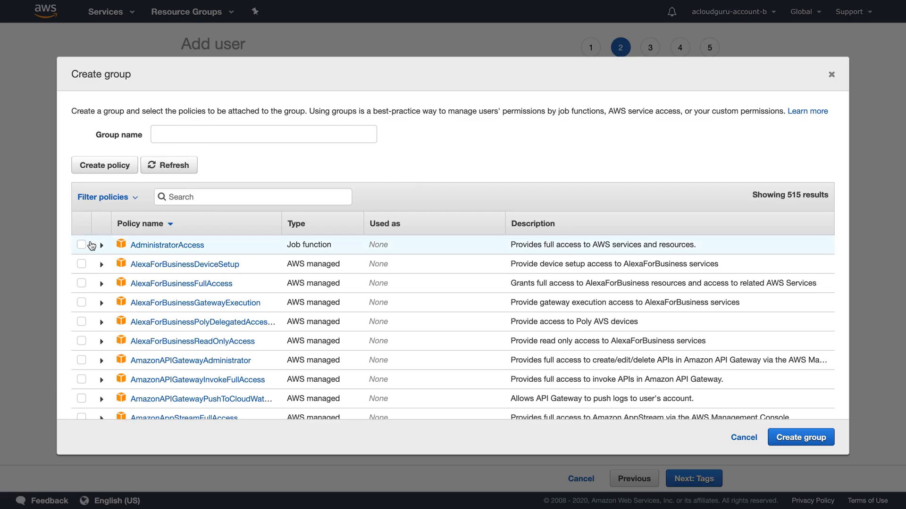
pyautogui.click(82, 245)
pyautogui.click(189, 134)
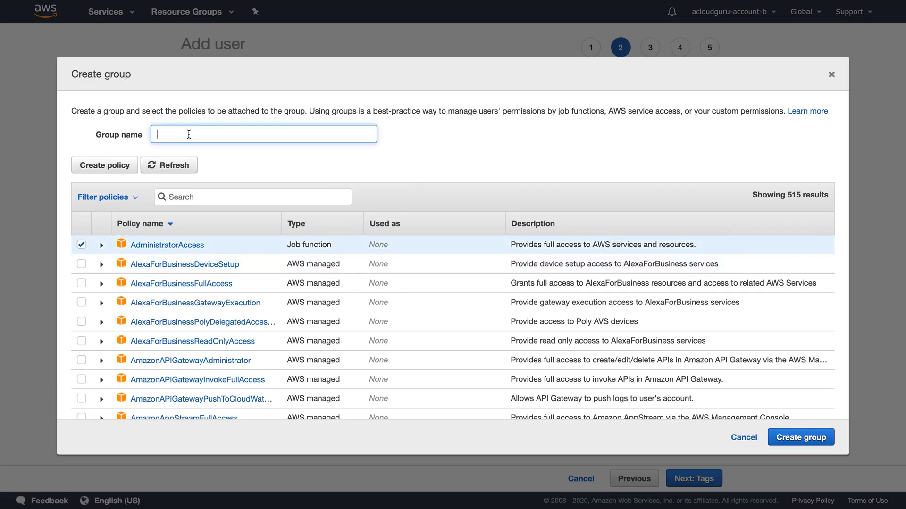
pyautogui.write('Admins')
pyautogui.click(802, 439)
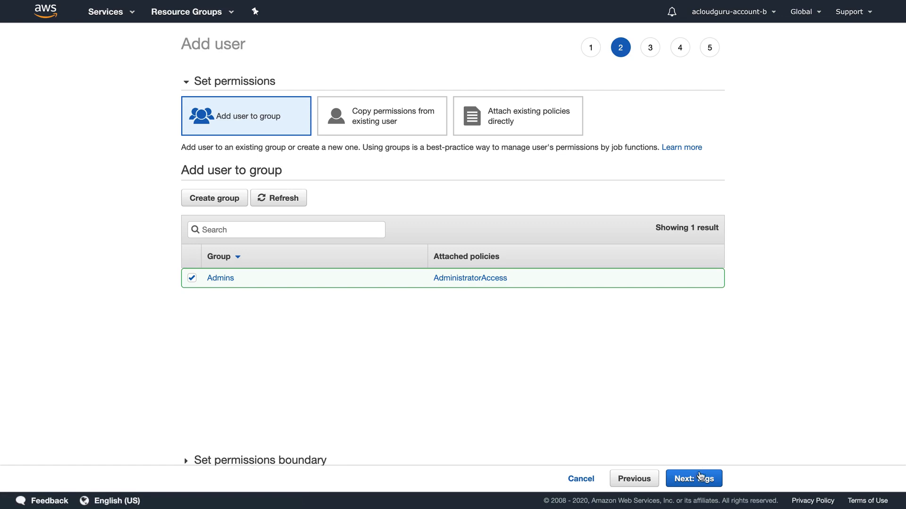
pyautogui.click(700, 478)
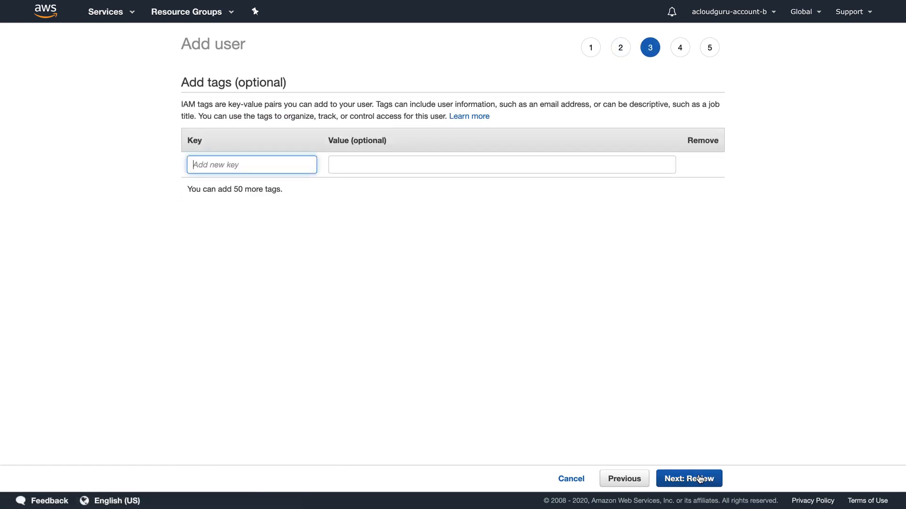
# - Create the user without tags and copy its console sign-in URL
pyautogui.click(700, 478)
pyautogui.click(706, 476)
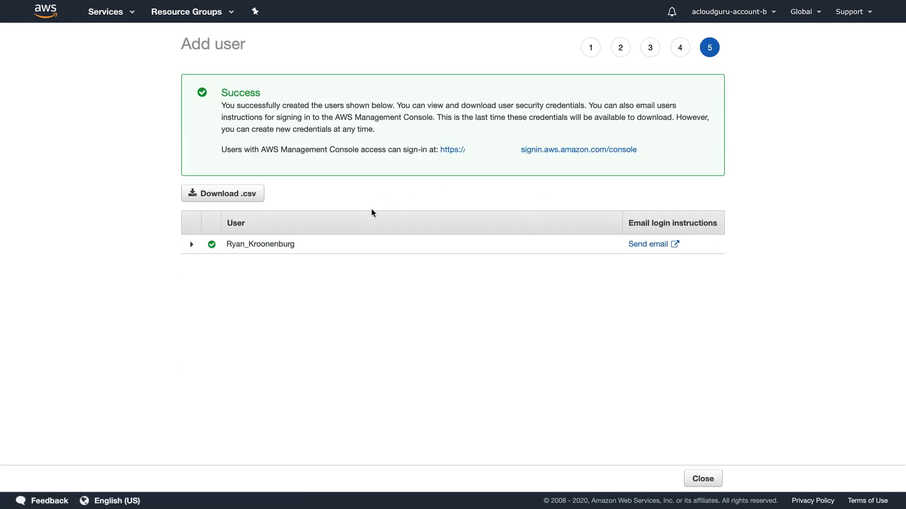
pyautogui.rightClick(566, 152)
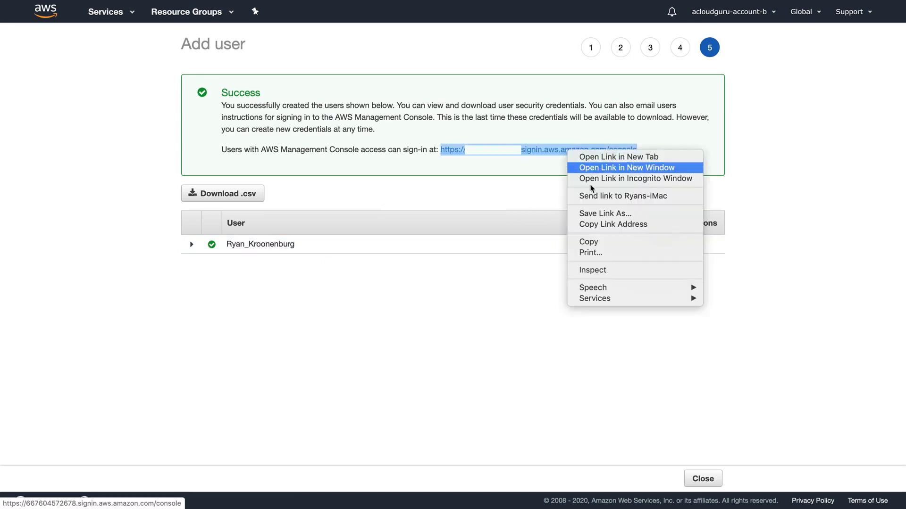
pyautogui.click(587, 242)
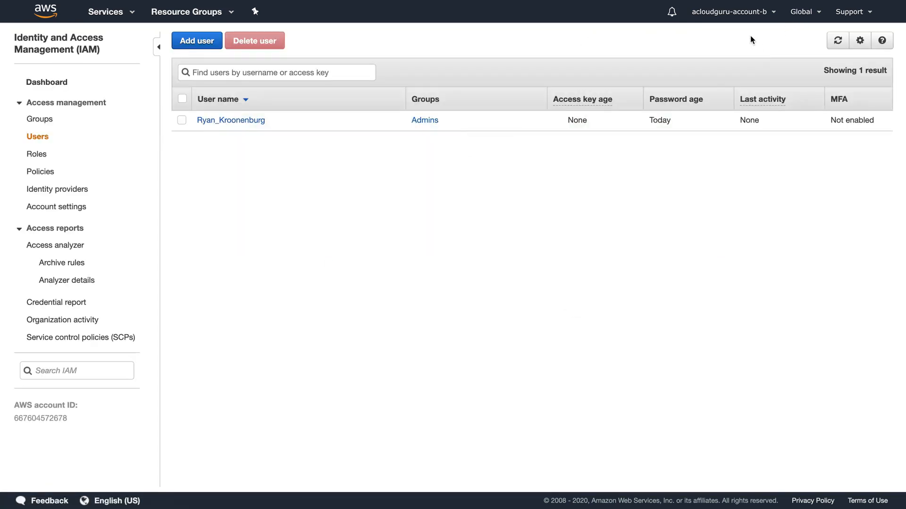
pyautogui.click(729, 11)
# - Sign out of account B and sign in with the new IAM user's name and password
pyautogui.click(714, 156)
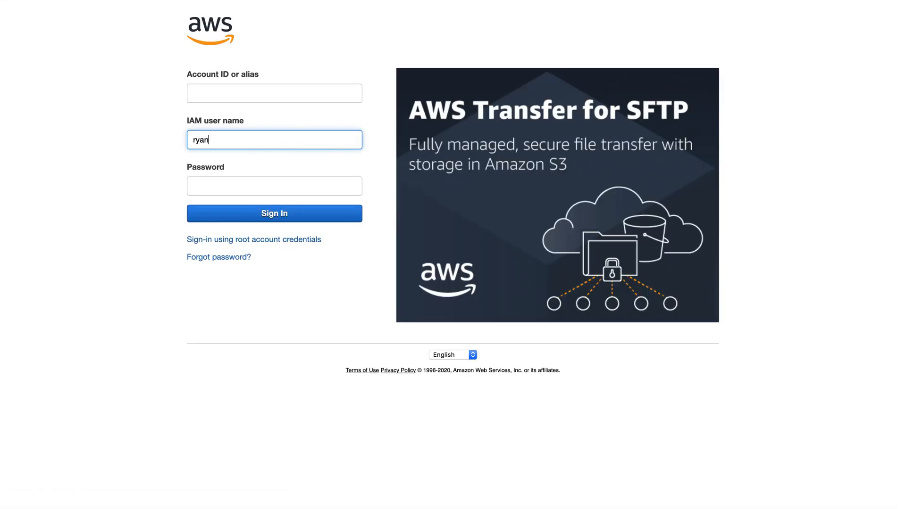
pyautogui.write('nburg')
pyautogui.press('Tab')
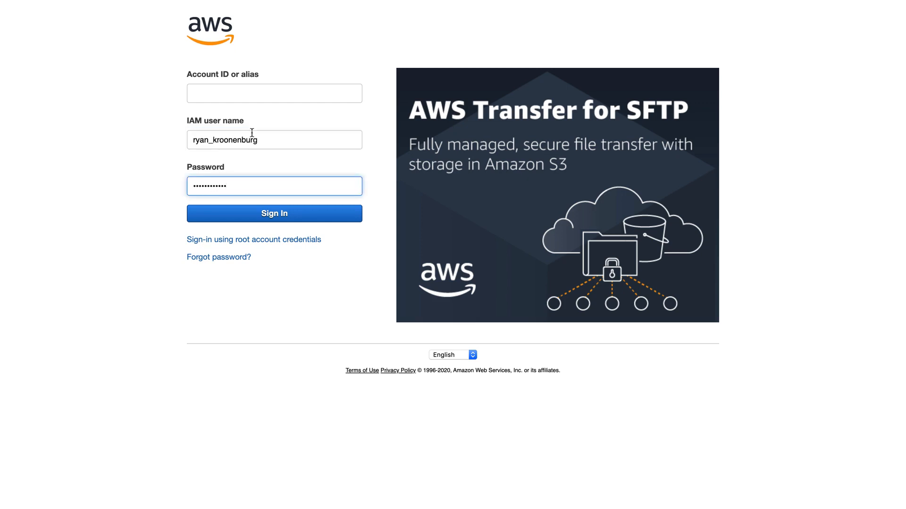
pyautogui.click(285, 211)
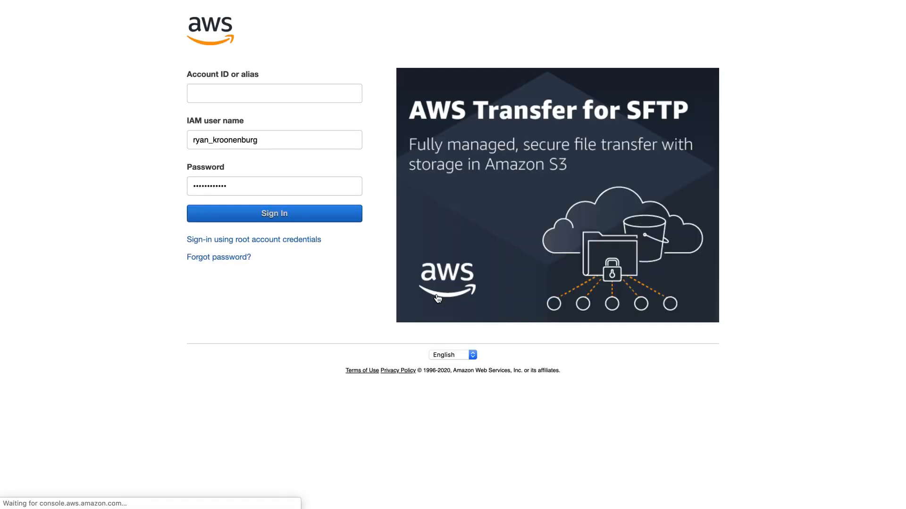